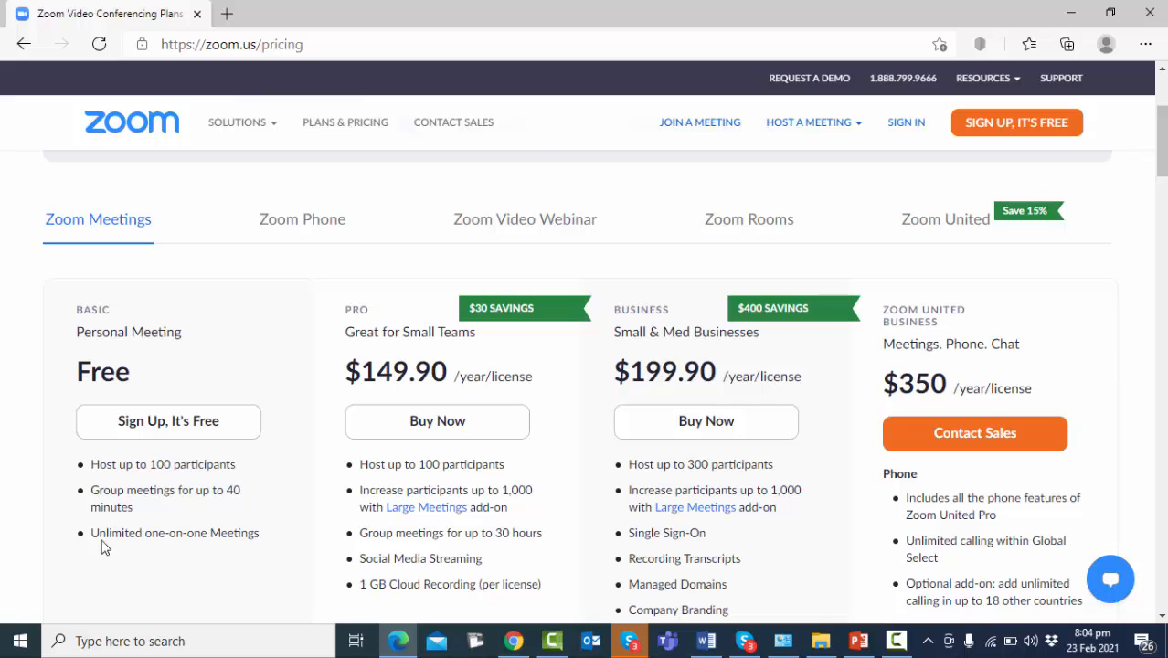
Highlight the Basic plan's unlimited one-on-one meetings and 40-minute group meeting limit, then reveal the Resources menu
{"action": "left_click_drag", "start_coordinate": [94, 533], "coordinate": [260, 537]}
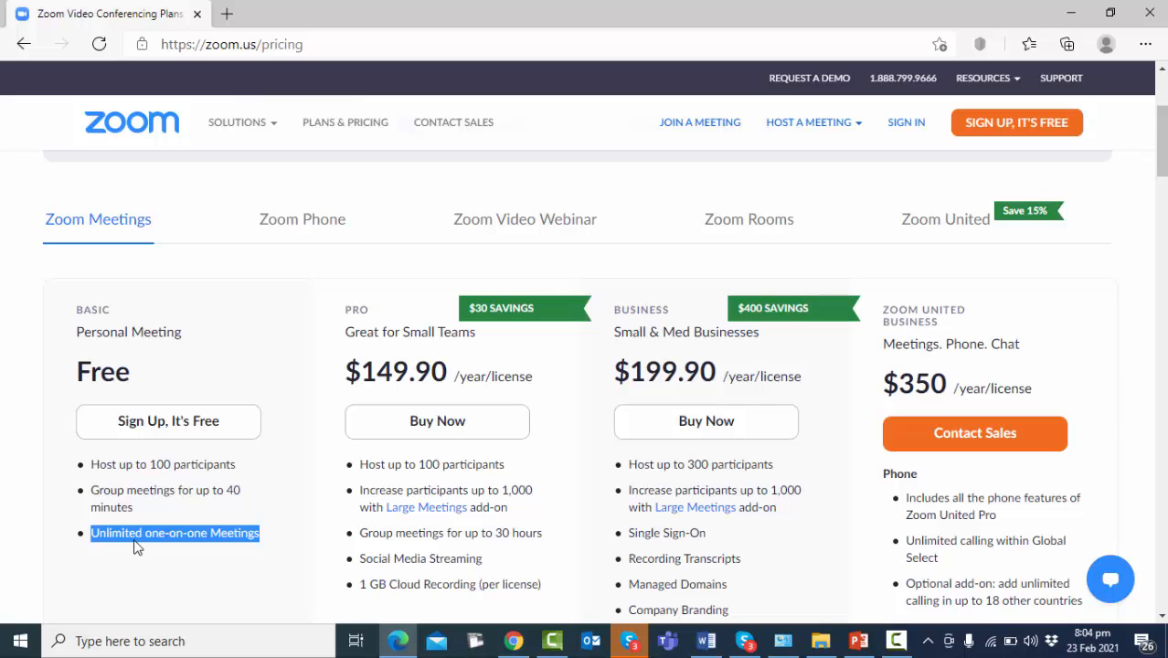
{"action": "left_click_drag", "start_coordinate": [93, 491], "coordinate": [142, 509]}
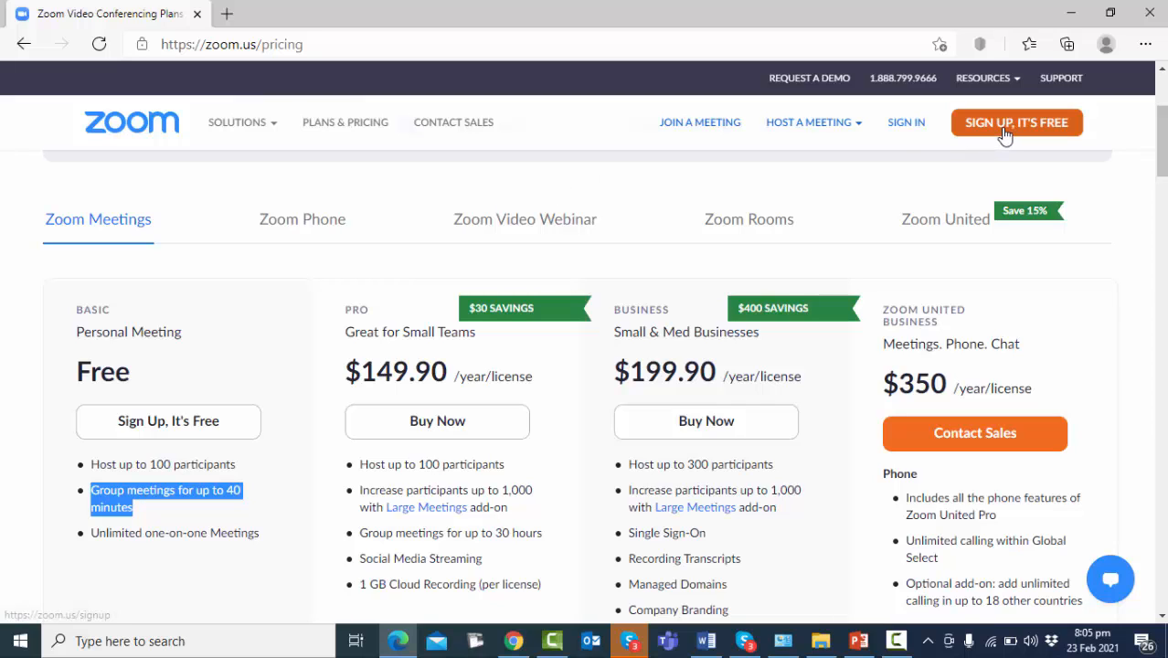
{"action": "mouse_move", "coordinate": [987, 80]}
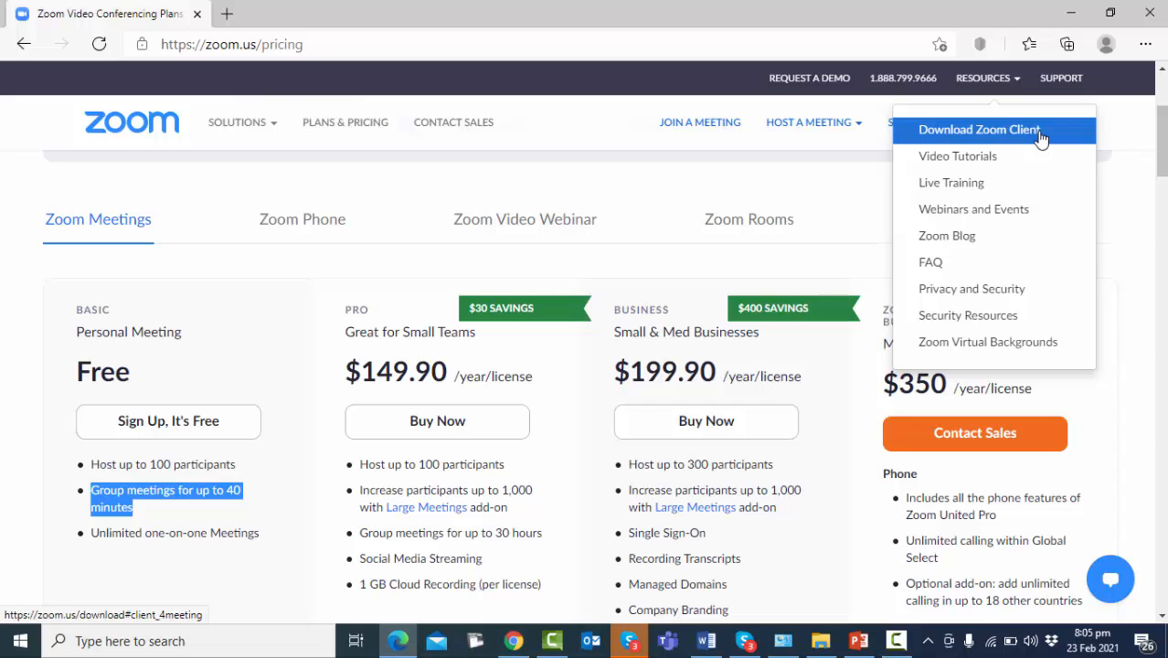
Download the Zoom Client for Meetings installer (ZoomInstaller.exe) from the Download Center
{"action": "left_click", "coordinate": [1040, 133]}
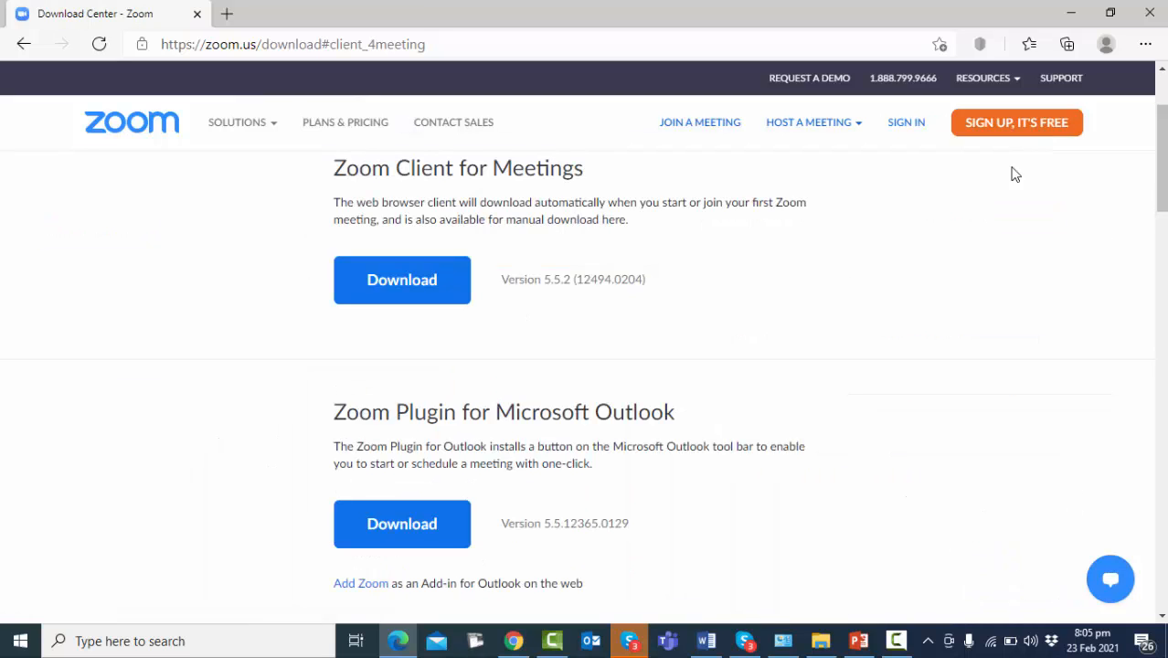
{"action": "left_click_drag", "start_coordinate": [1161, 191], "coordinate": [1161, 123]}
{"action": "left_click", "coordinate": [405, 431]}
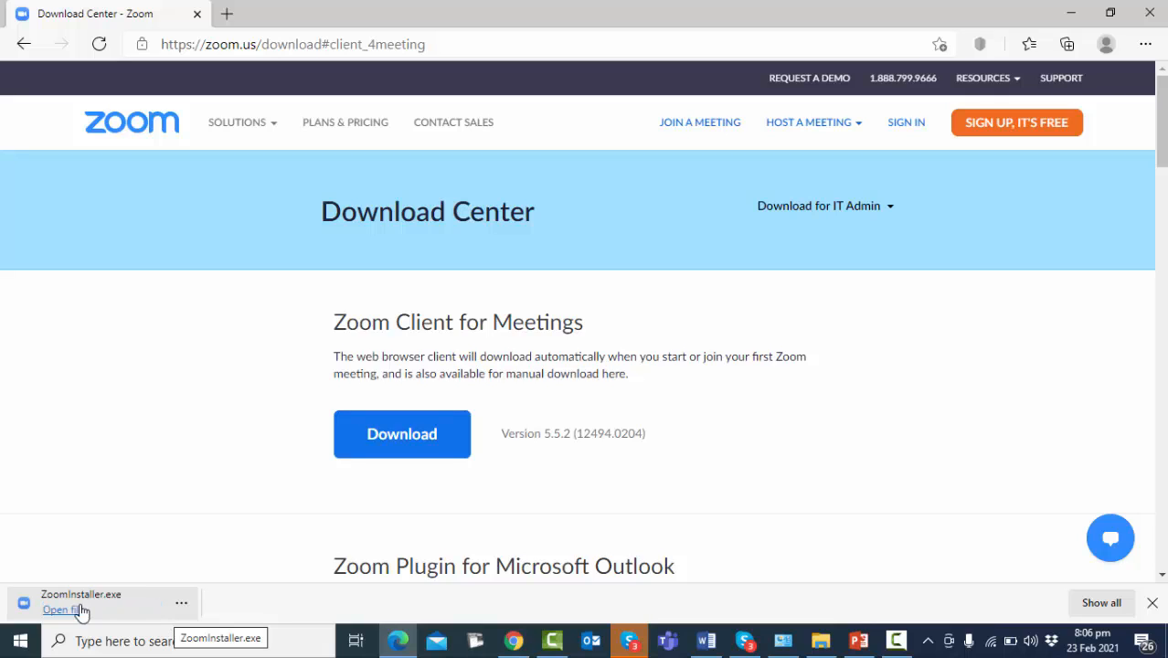
Run ZoomInstaller.exe from the browser's download bar to install the Zoom client
{"action": "left_click", "coordinate": [75, 610]}
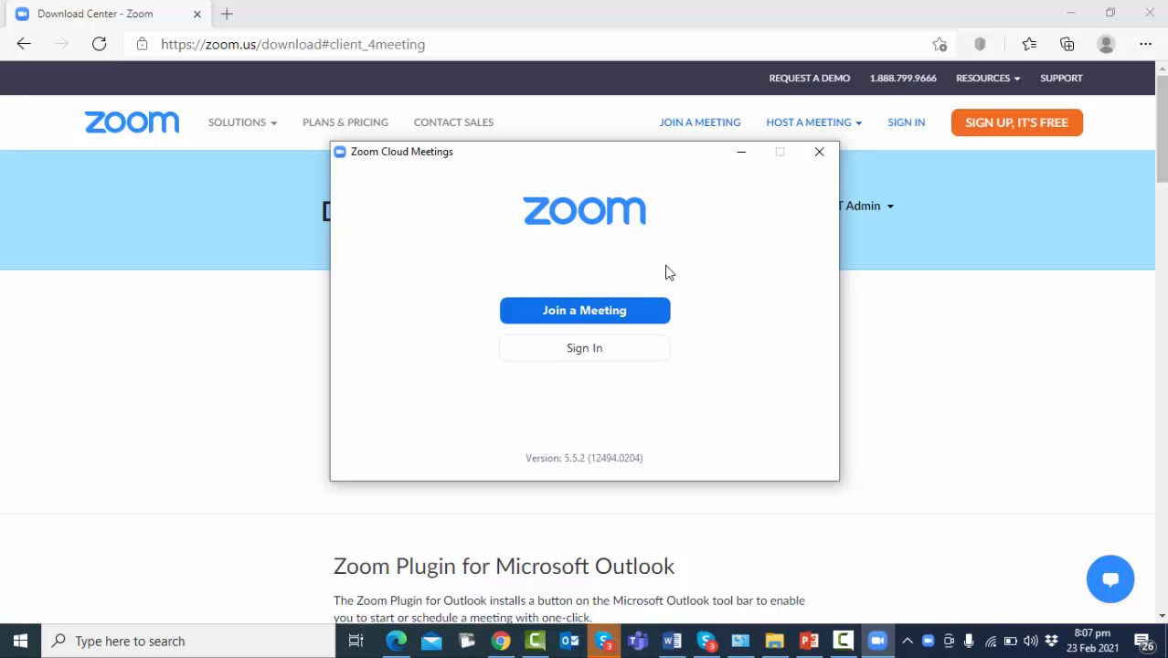
{"action": "left_click", "coordinate": [627, 309]}
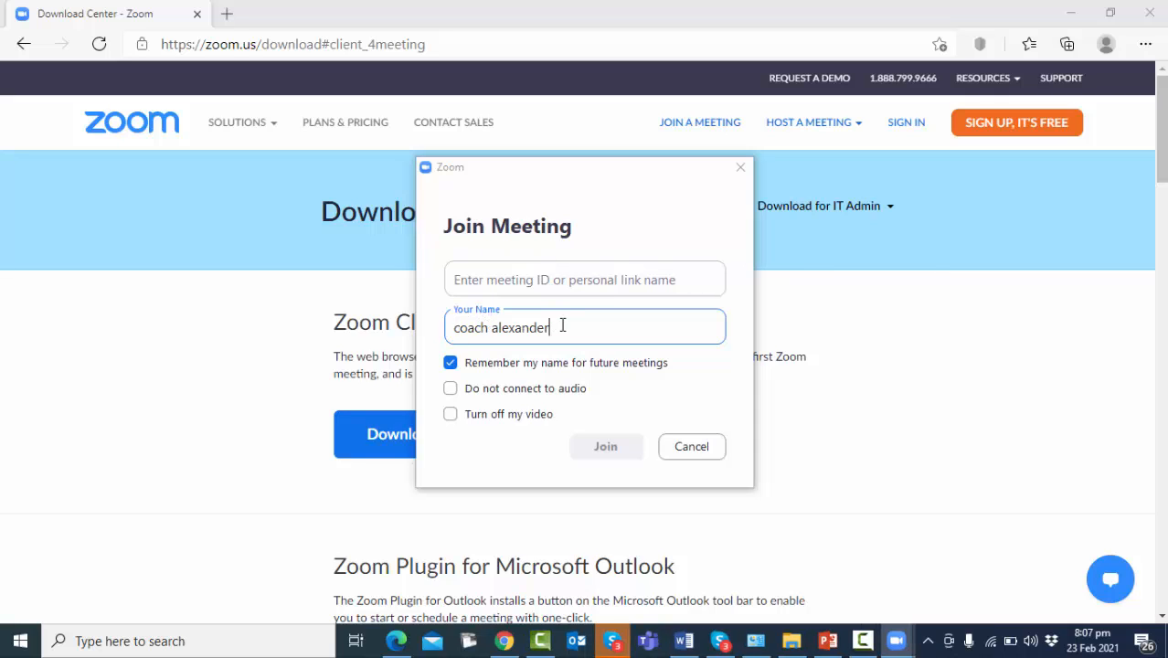
{"action": "left_click", "coordinate": [488, 279]}
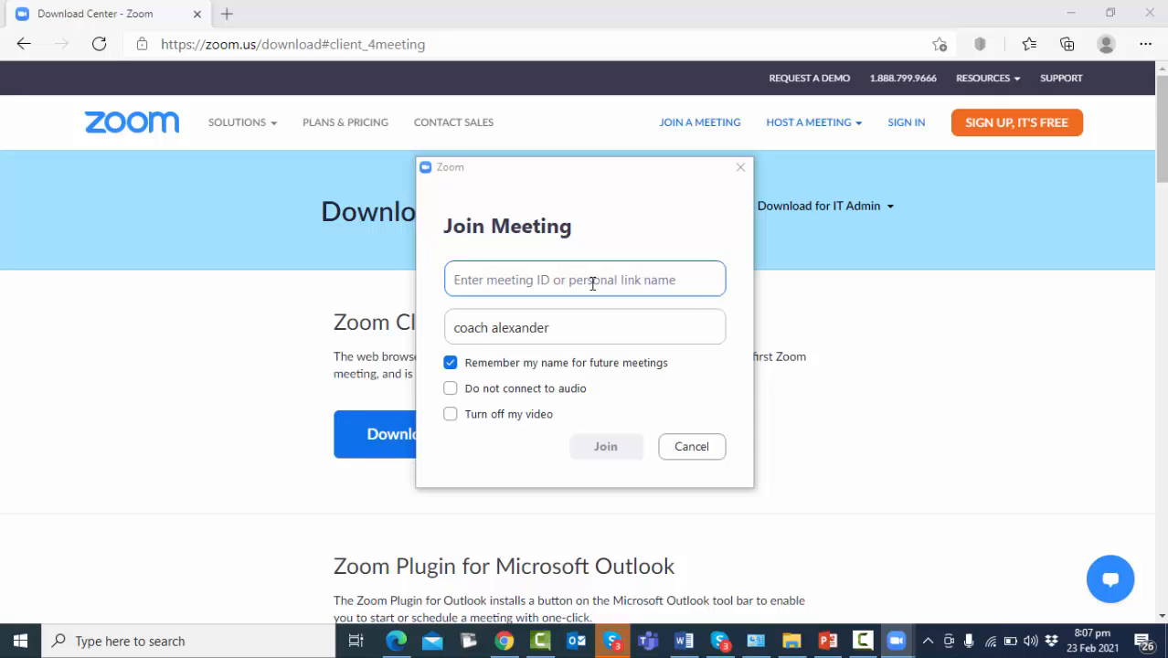
{"action": "left_click", "coordinate": [689, 447]}
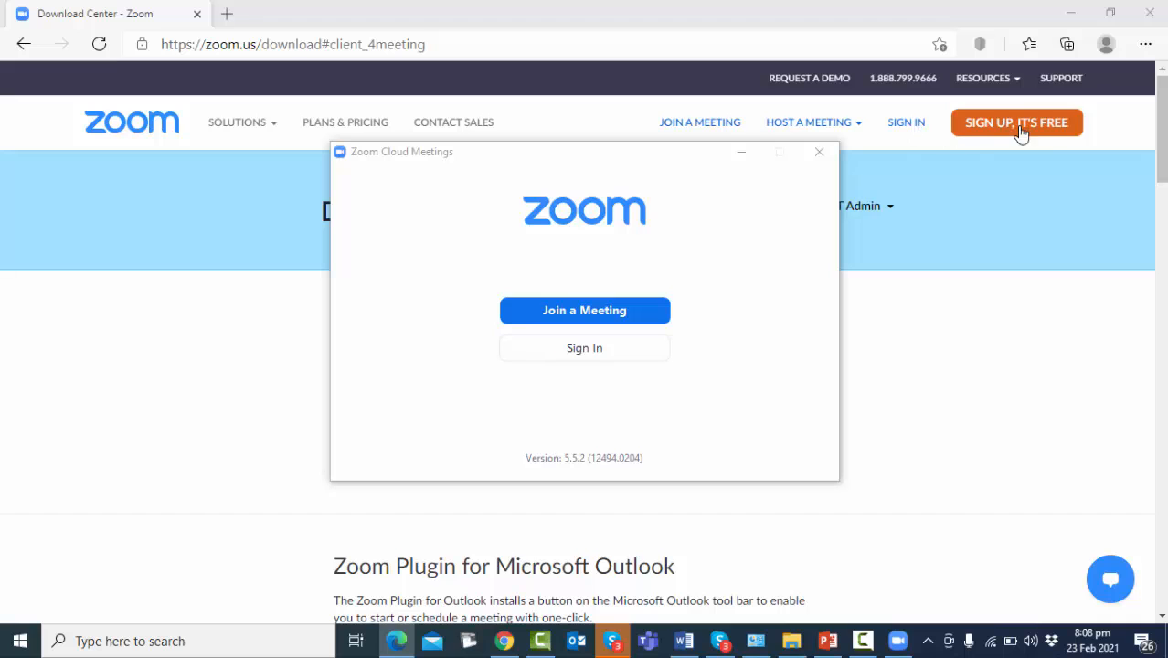
Sign in to the Zoom client with the account e-mail address and password
{"action": "left_click", "coordinate": [611, 351]}
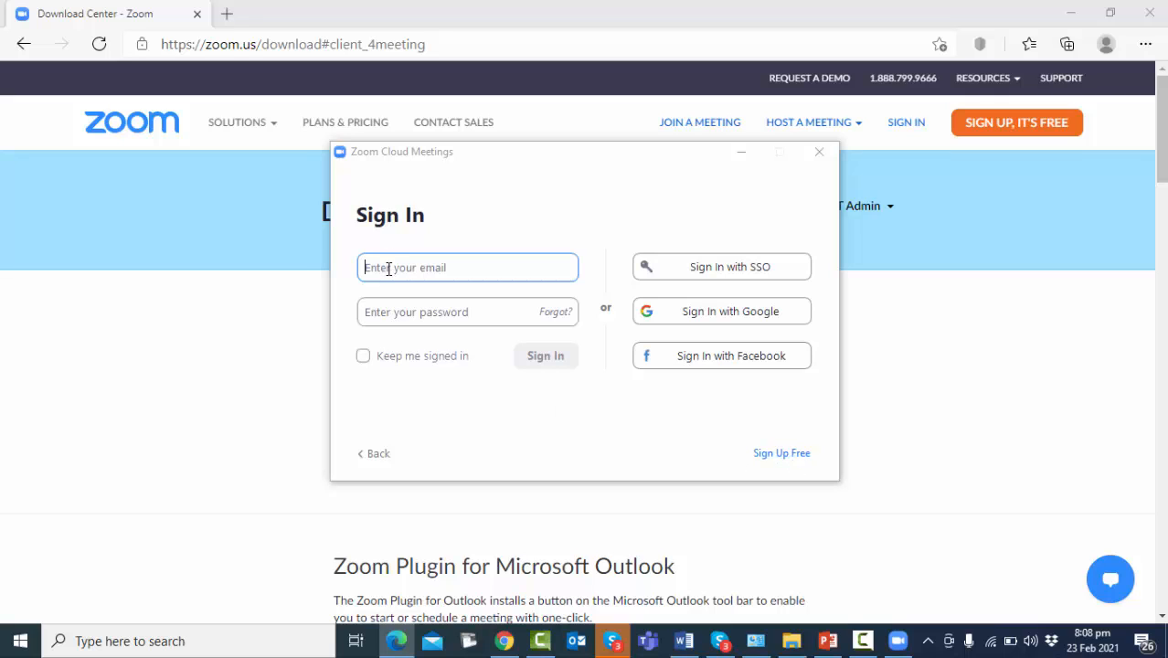
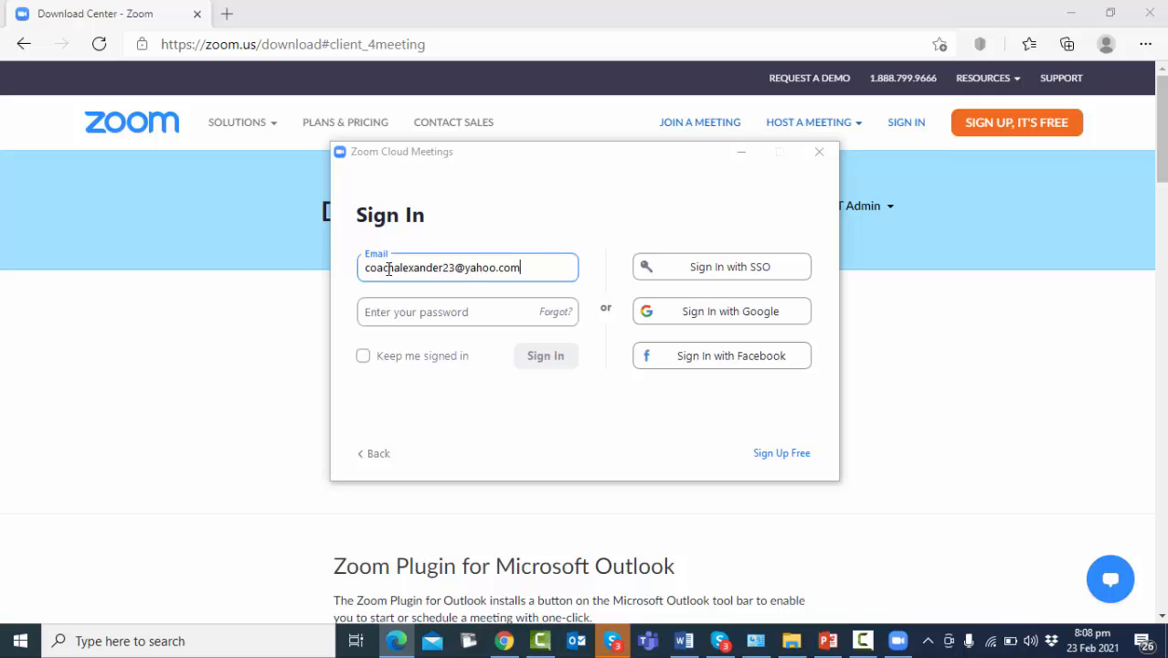
{"action": "left_click", "coordinate": [398, 311]}
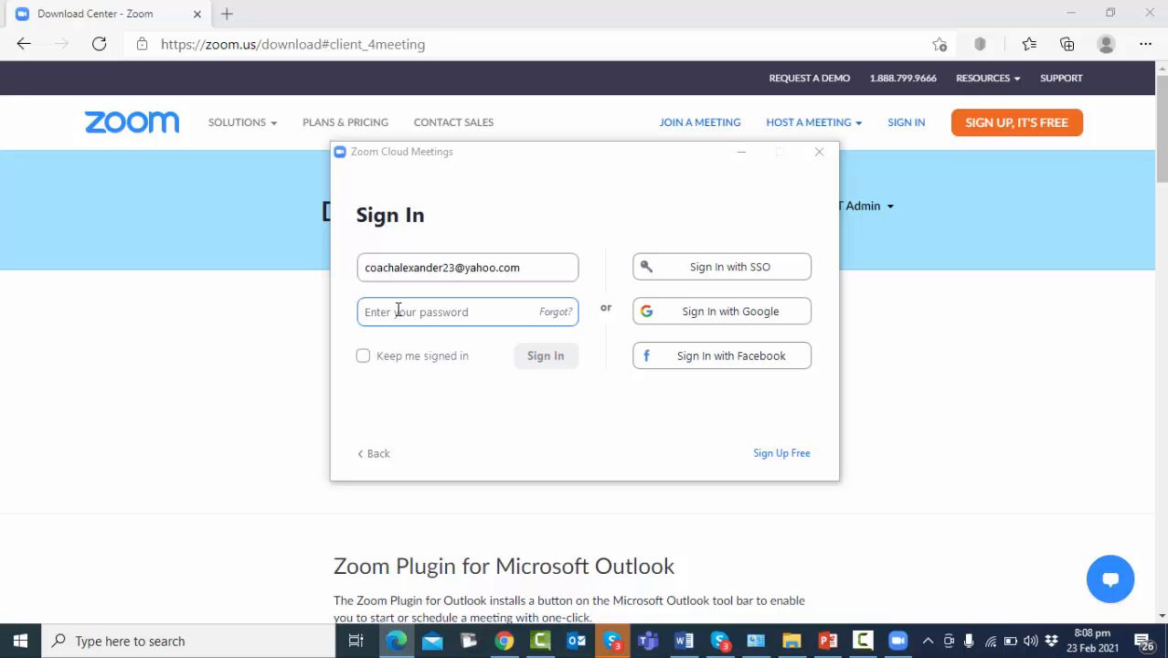
{"action": "type", "text": "************"}
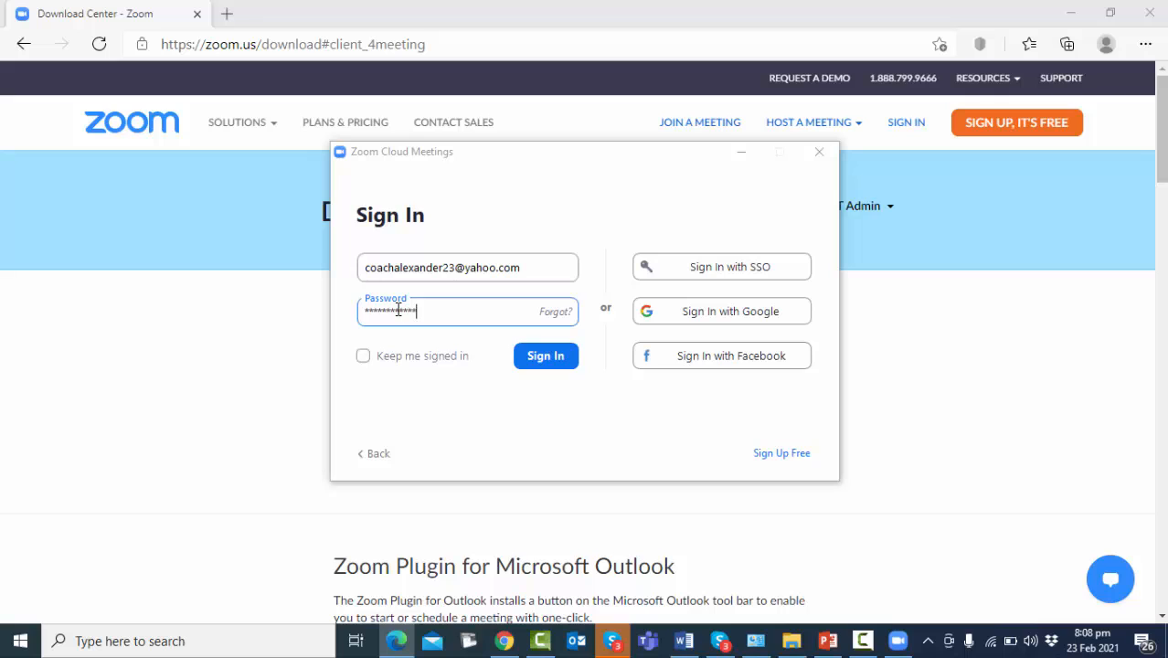
{"action": "left_click", "coordinate": [534, 368]}
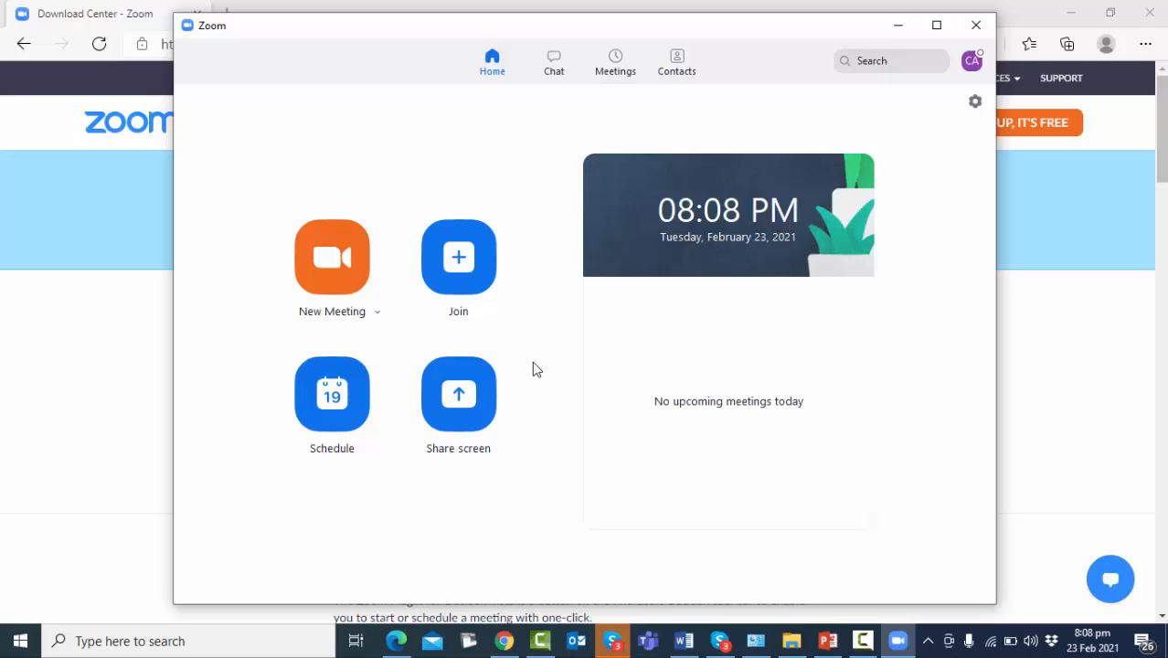
Start an instant test meeting, then end it by choosing Leave Meeting
{"action": "left_click", "coordinate": [361, 284]}
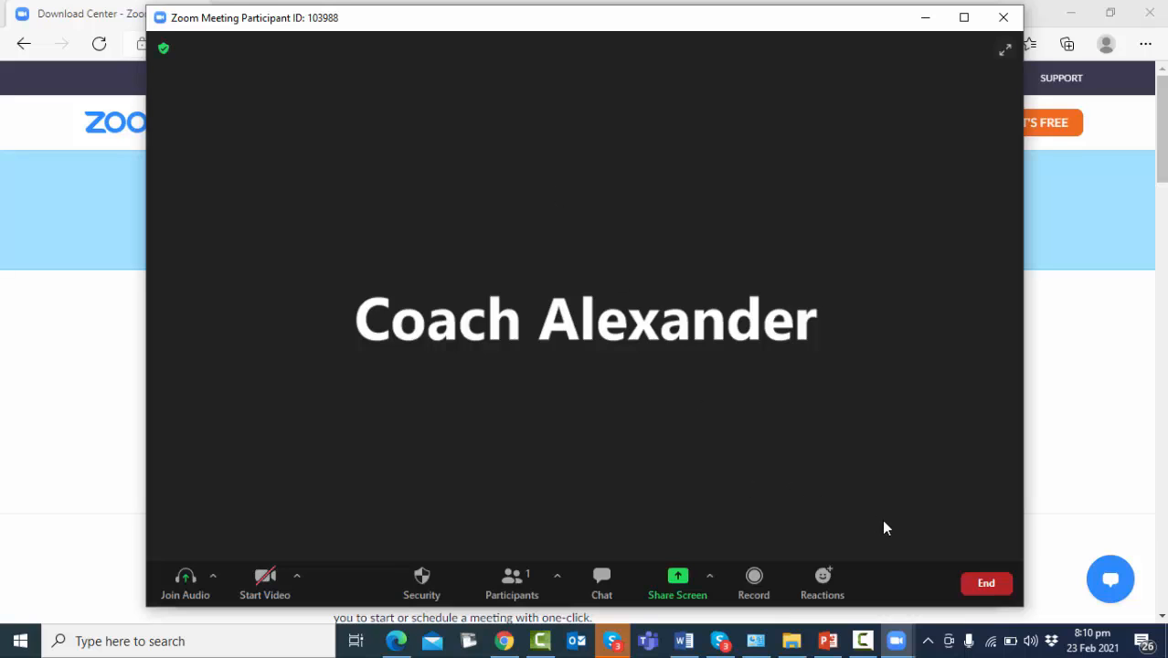
{"action": "left_click", "coordinate": [986, 582]}
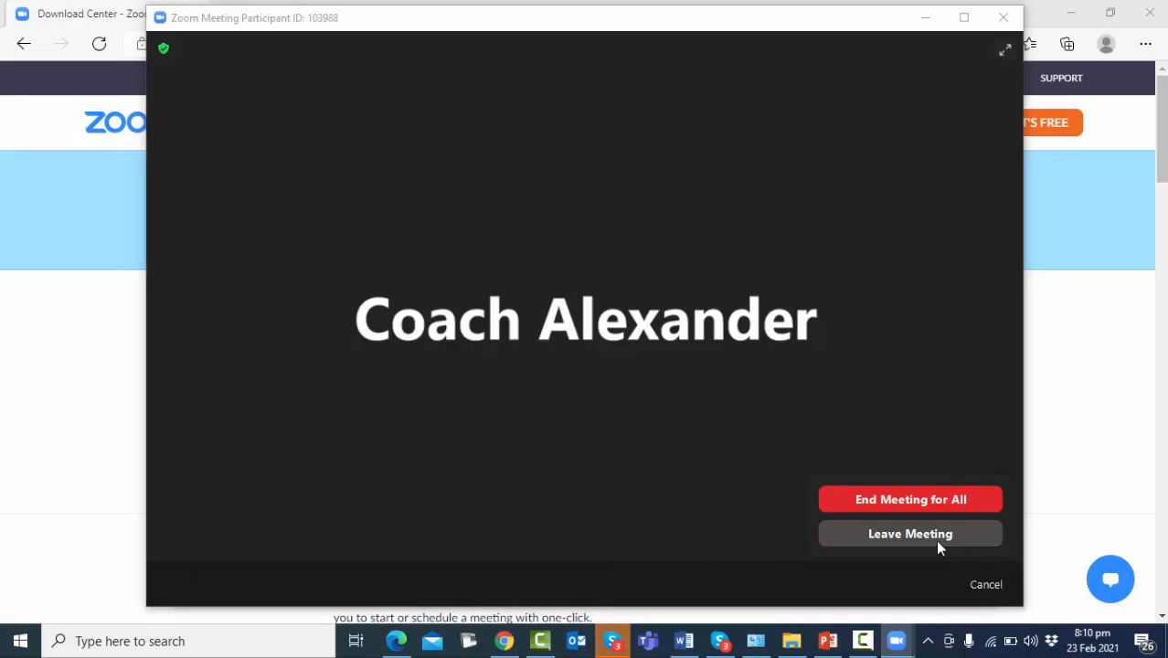
{"action": "left_click", "coordinate": [976, 583]}
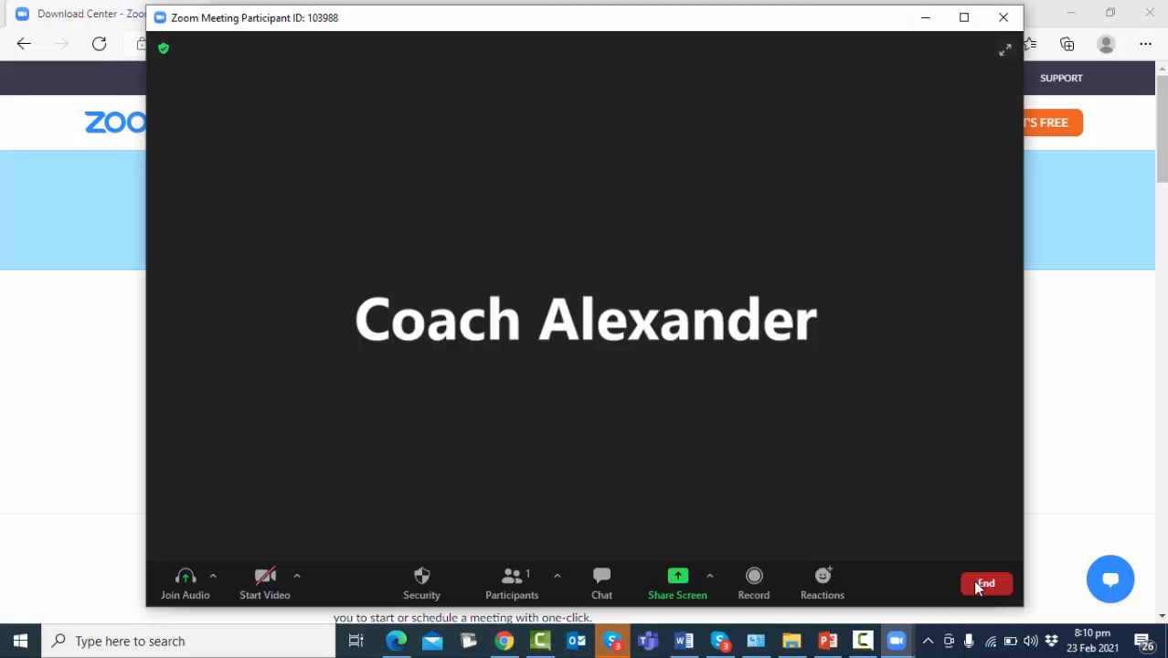
{"action": "left_click", "coordinate": [976, 585]}
{"action": "left_click", "coordinate": [912, 534]}
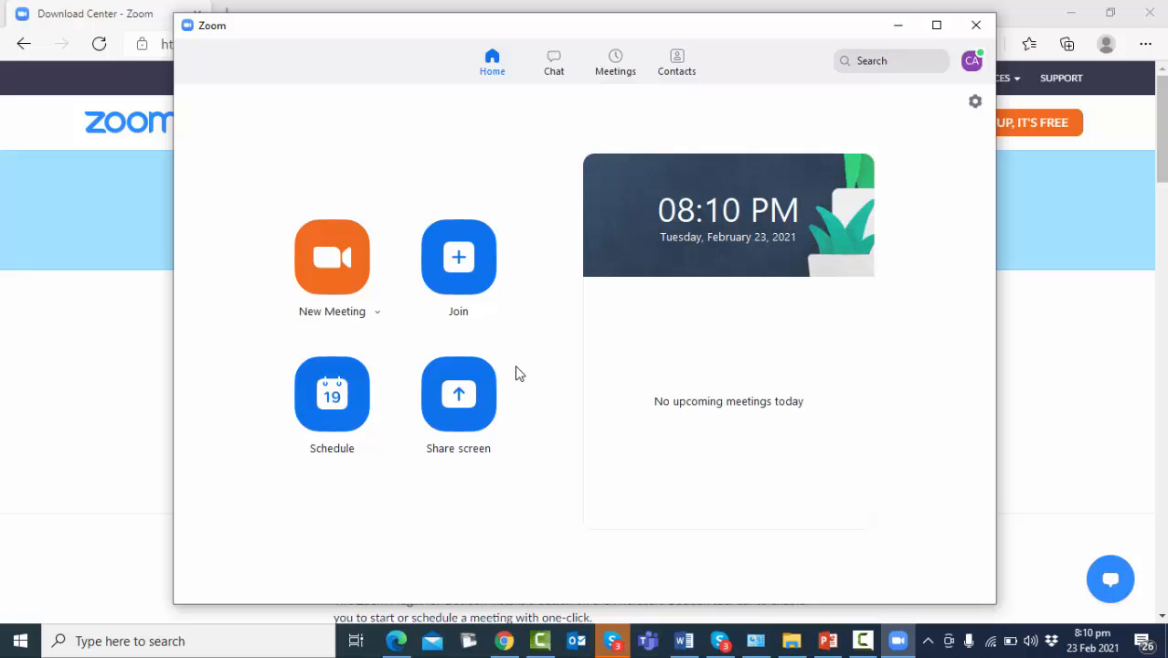
Schedule a new meeting titled 'Monitoring and Evaluation Stakeholder Workshop Meeting'
{"action": "left_click", "coordinate": [338, 389]}
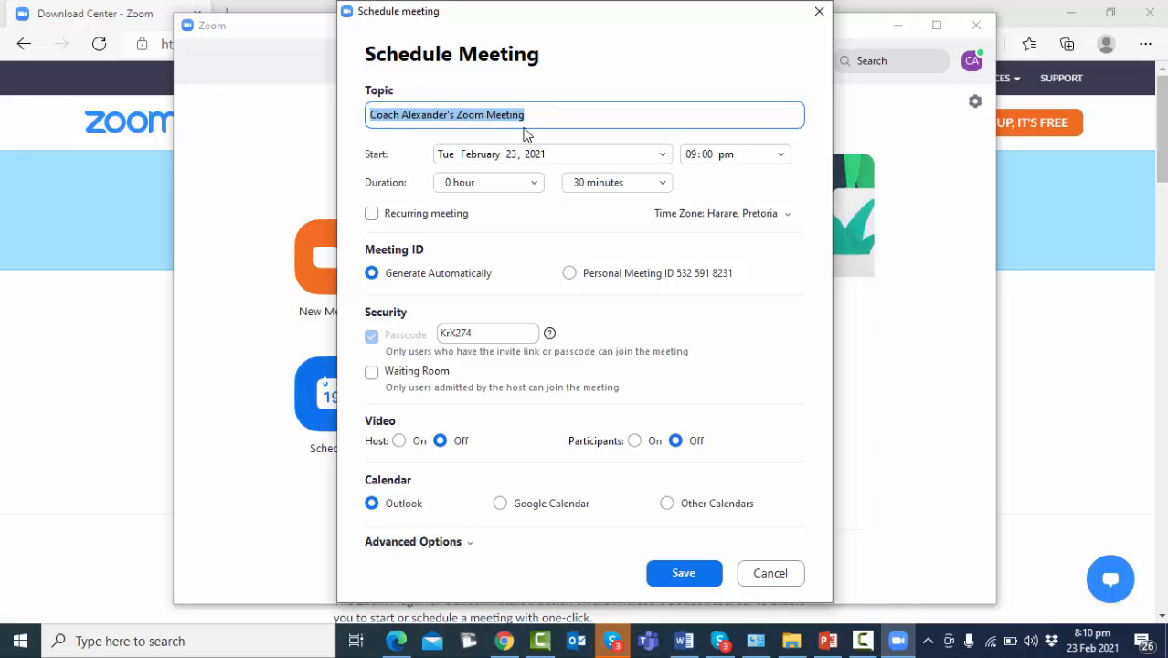
{"action": "type", "text": "Monitoring and Evaluation "}
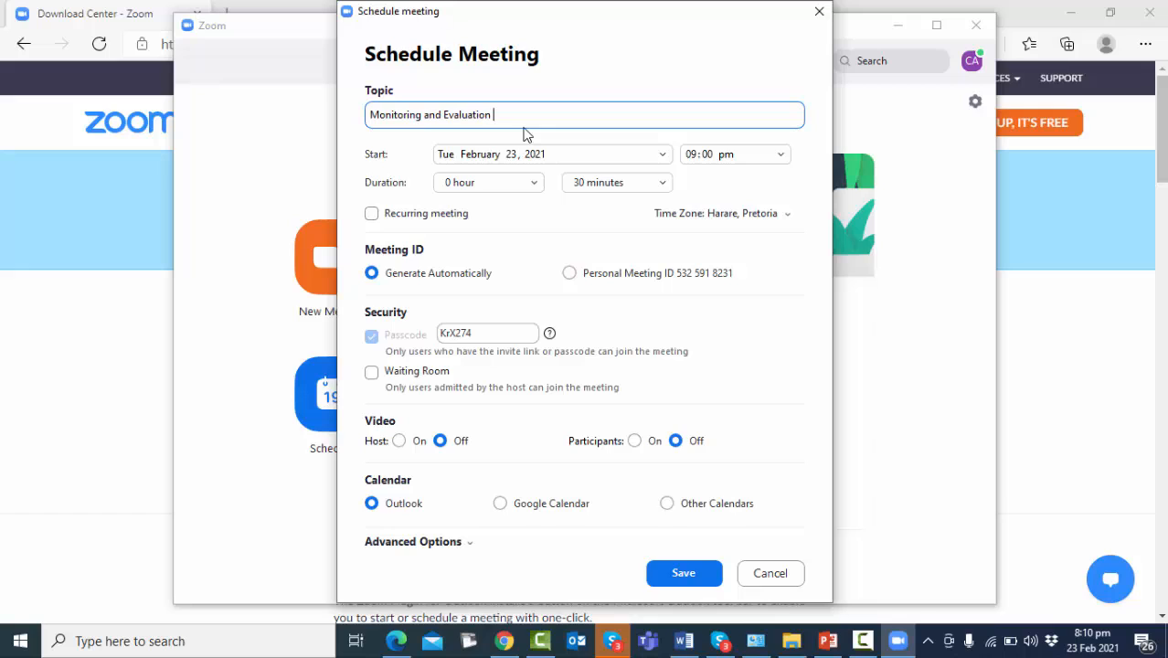
{"action": "type", "text": "Stakeholder Workshop Meeting"}
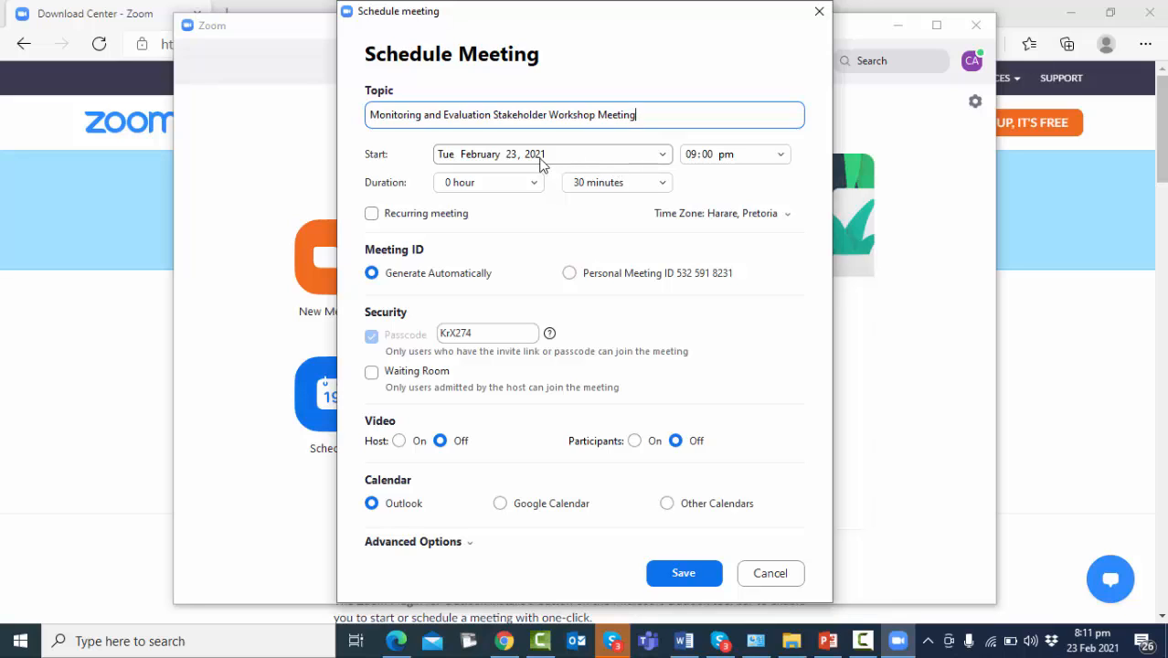
Pick February 28, 2021 and 07:15 am as the meeting start, then save the 30-minute meeting
{"action": "left_click", "coordinate": [540, 158]}
{"action": "left_click", "coordinate": [661, 155]}
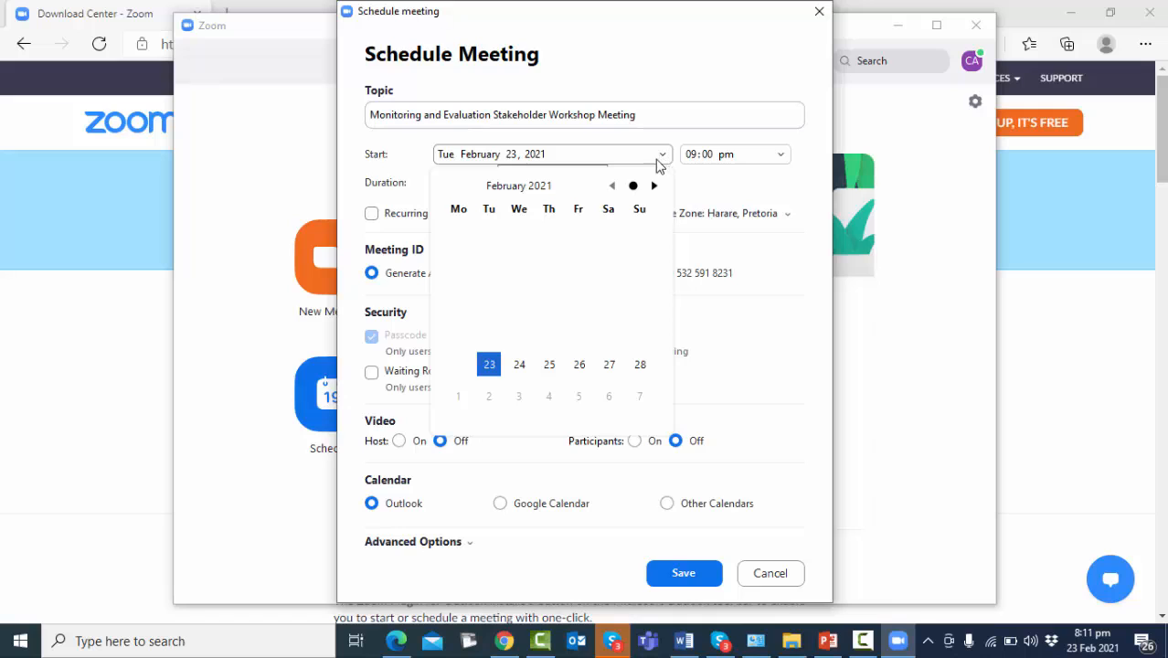
{"action": "left_click", "coordinate": [640, 365]}
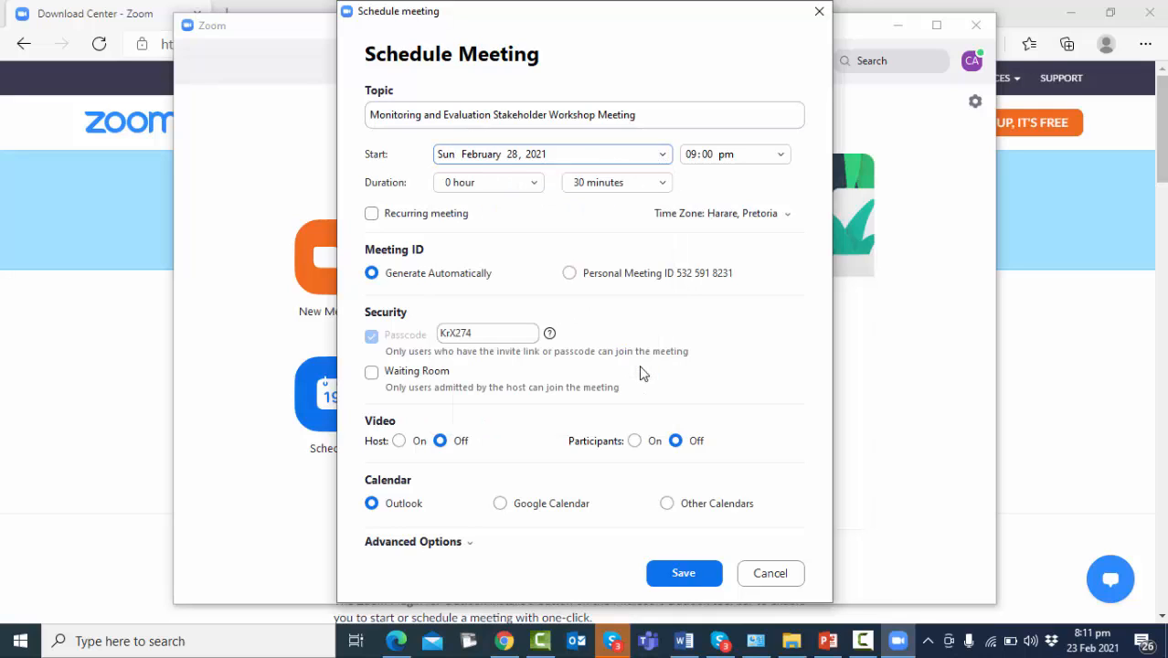
{"action": "left_click", "coordinate": [749, 157]}
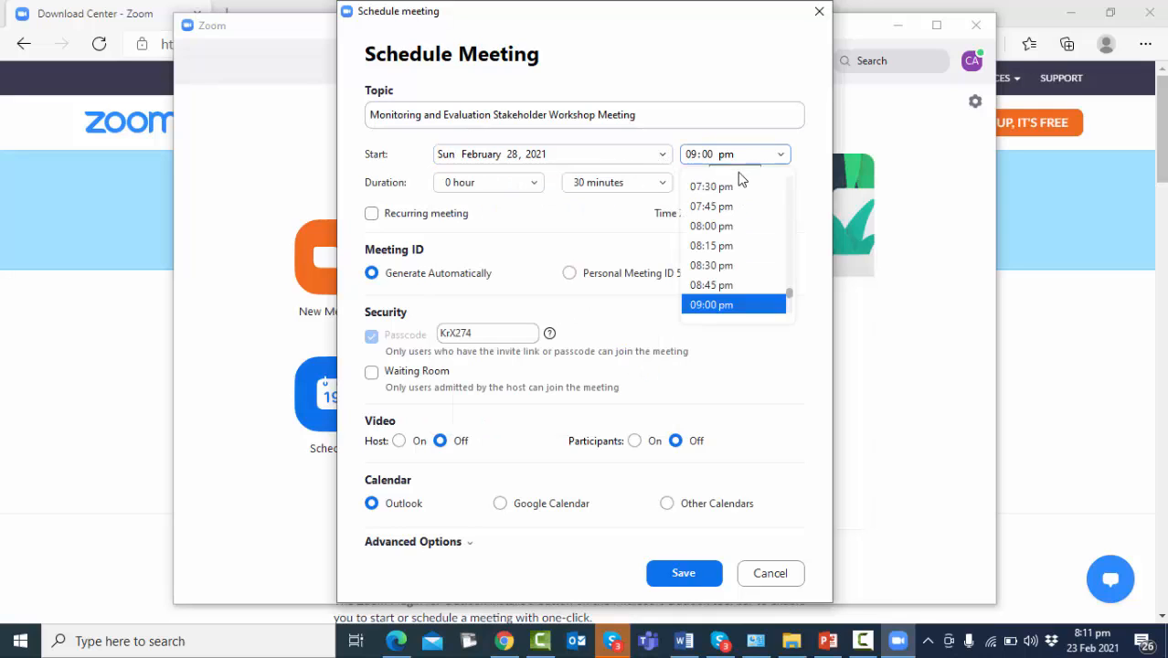
{"action": "scroll", "coordinate": [788, 191], "scroll_direction": "up", "scroll_amount": 15}
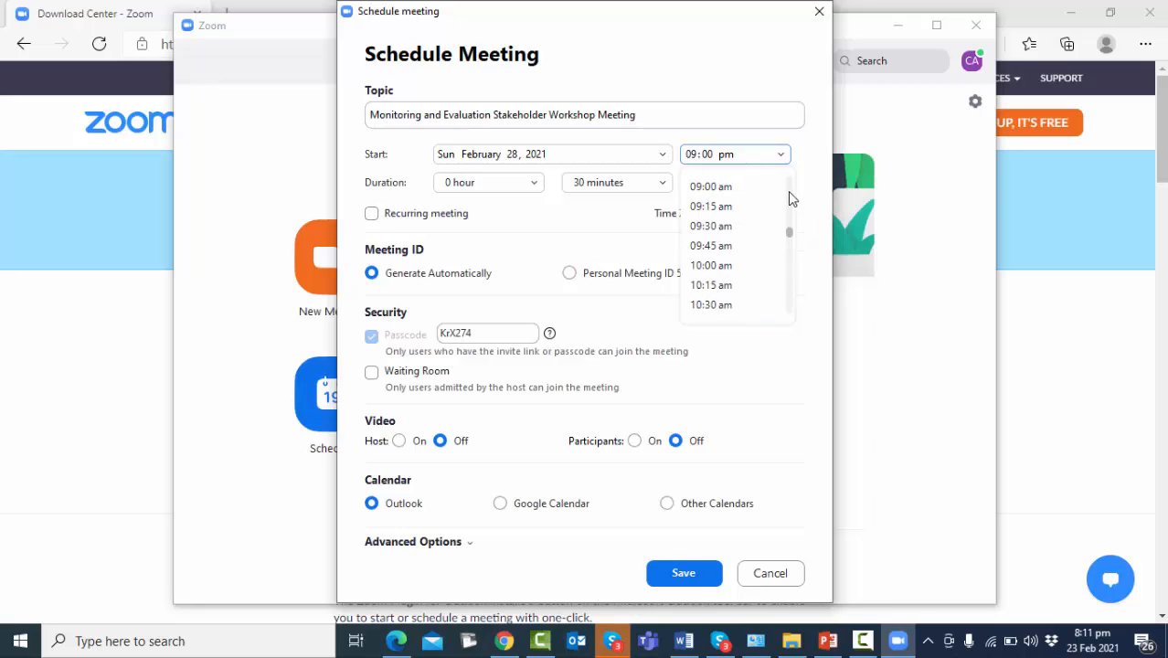
{"action": "left_click", "coordinate": [735, 187]}
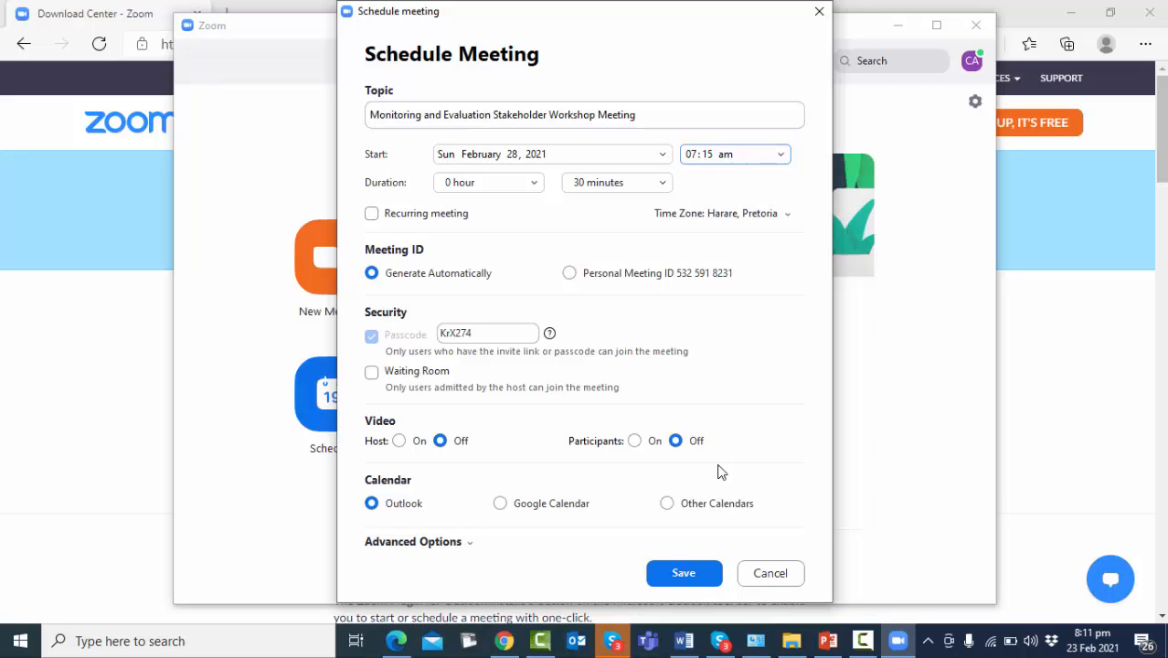
{"action": "left_click", "coordinate": [690, 568]}
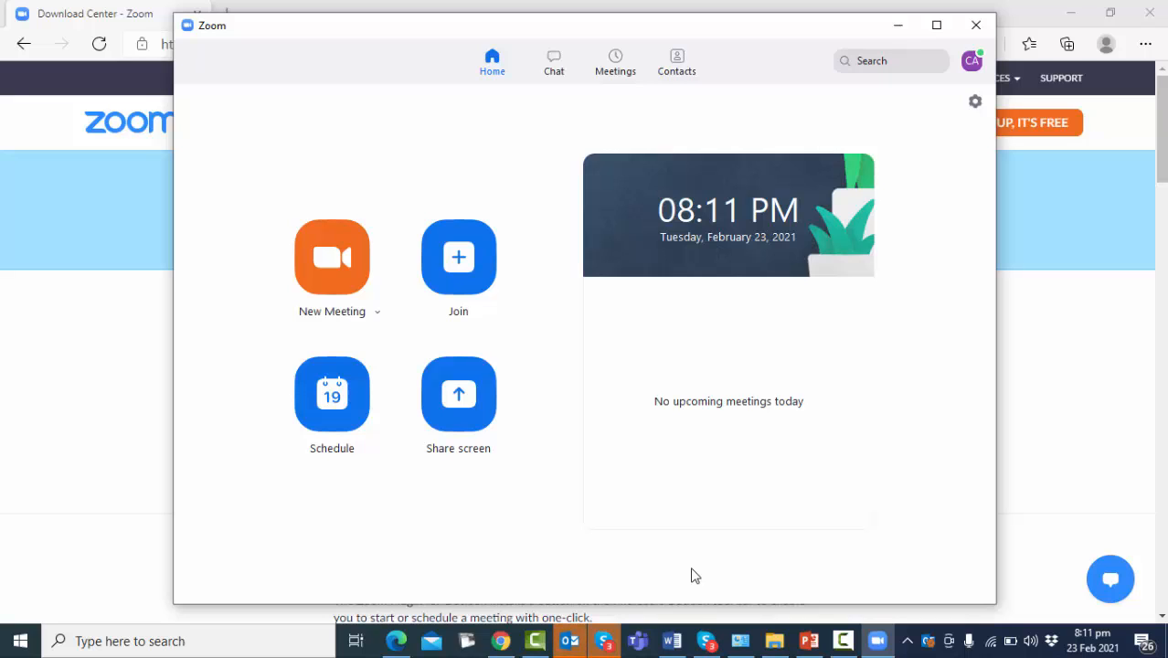
Show the February 28 workshop meeting's full invitation under Meetings and copy it
{"action": "left_click", "coordinate": [618, 66]}
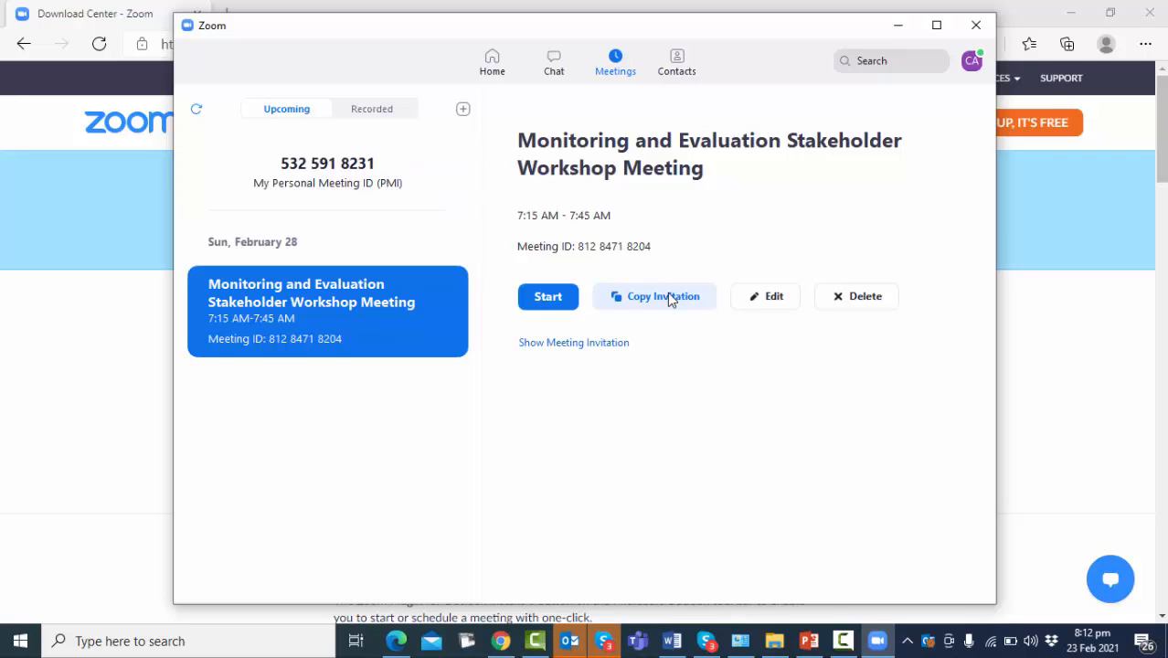
{"action": "left_click", "coordinate": [611, 342]}
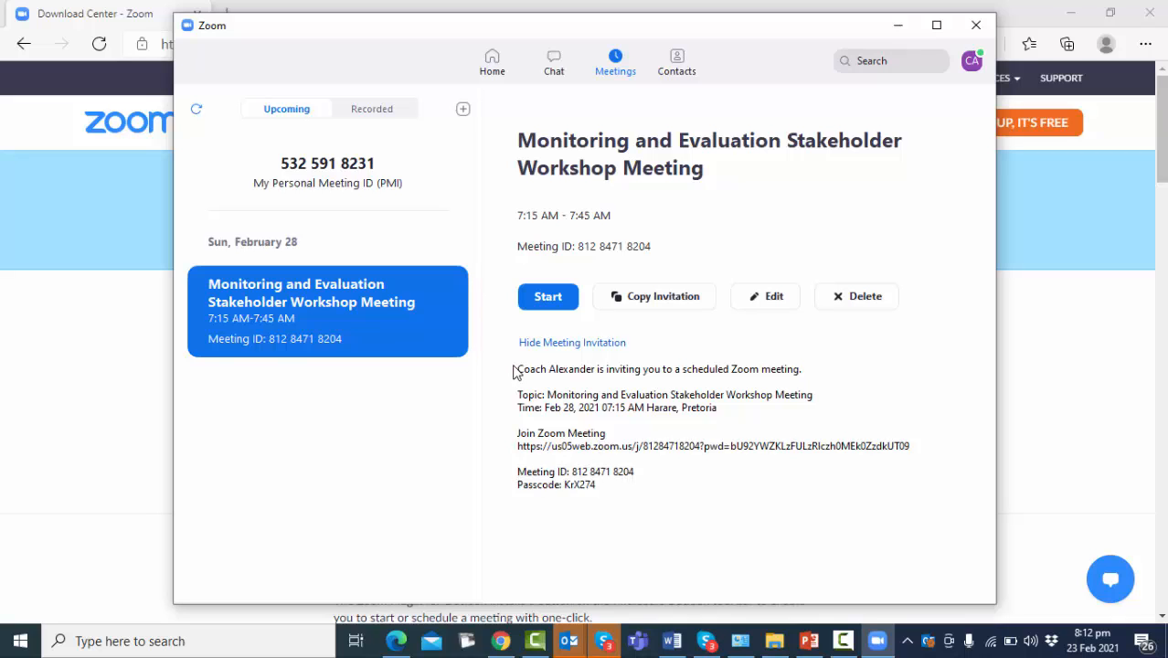
{"action": "left_click_drag", "start_coordinate": [518, 368], "coordinate": [653, 500]}
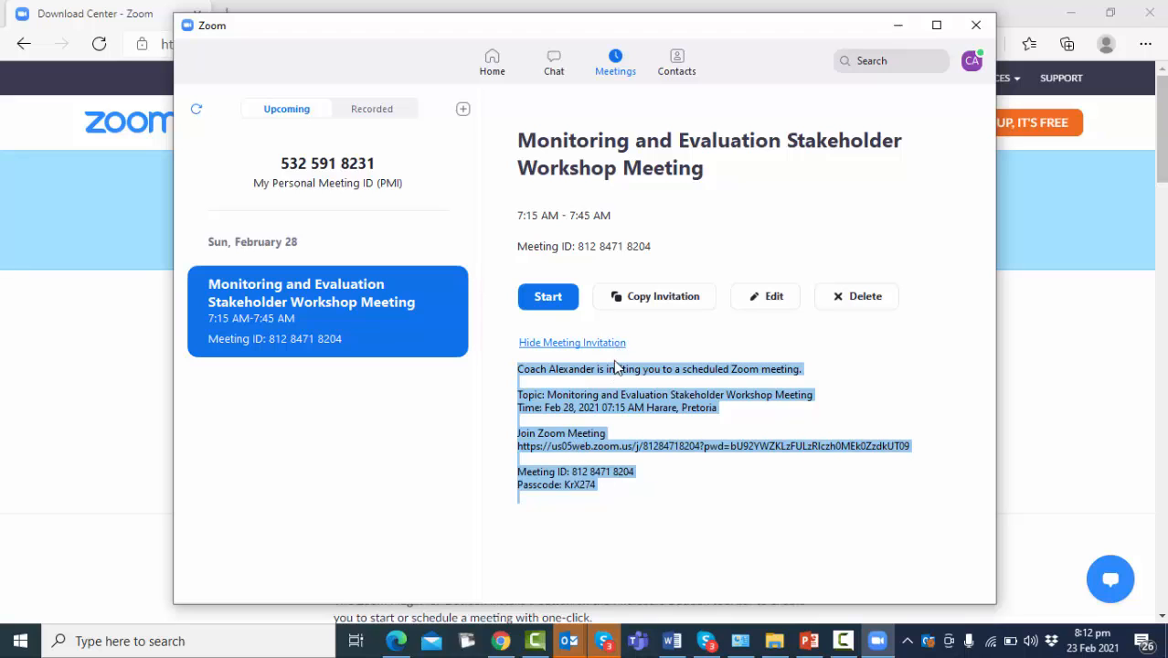
{"action": "left_click", "coordinate": [653, 298]}
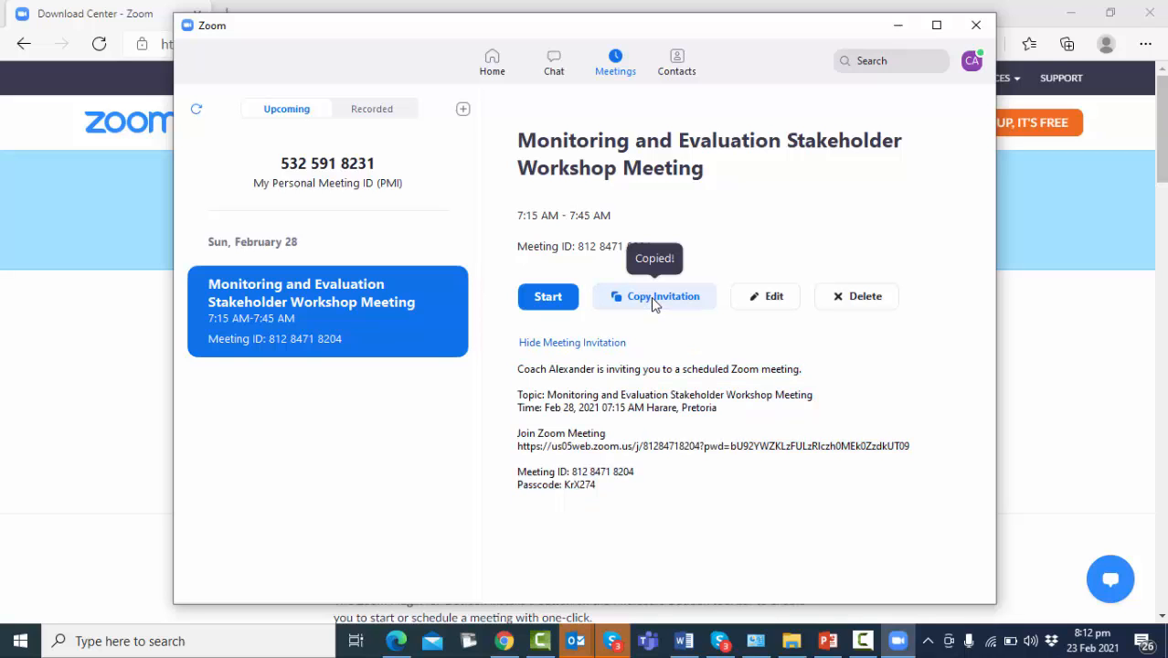